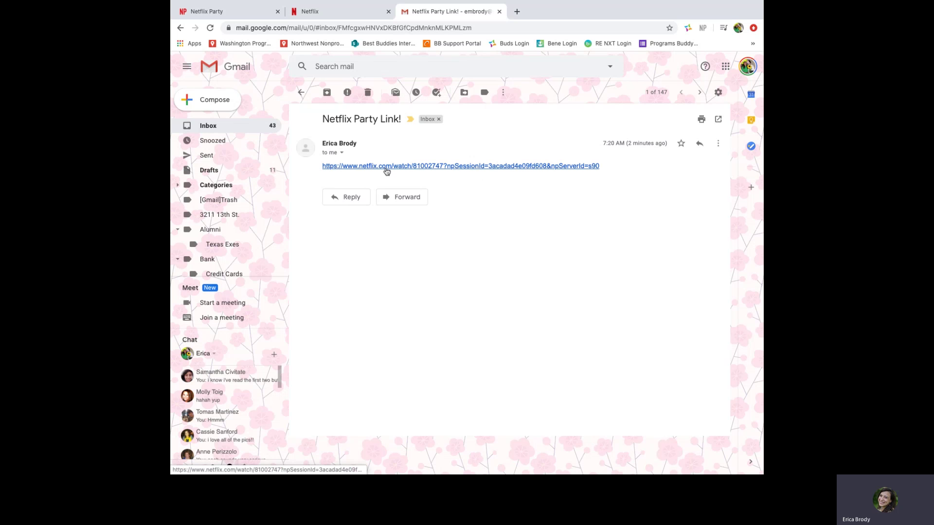
Follow the emailed session link, close the tab it opens, and load netflix.com in a new tab.
click(387, 170)
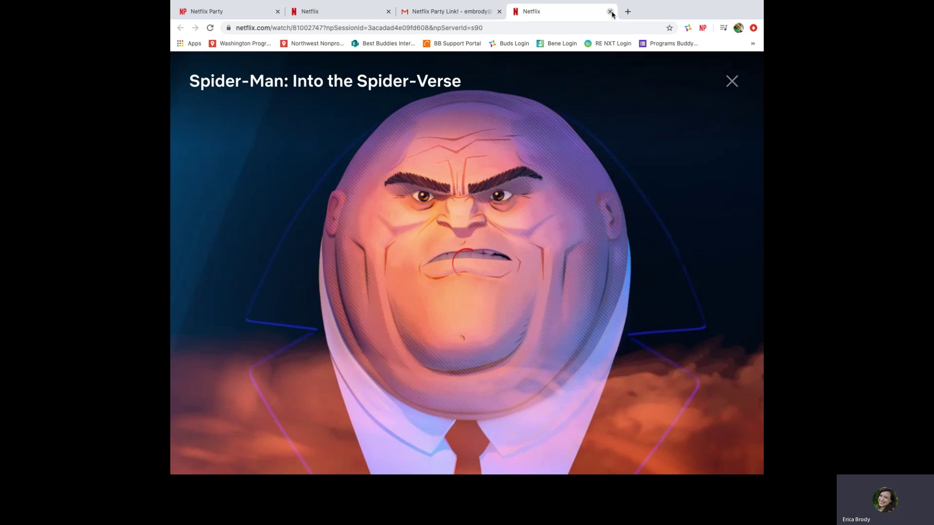
click(610, 12)
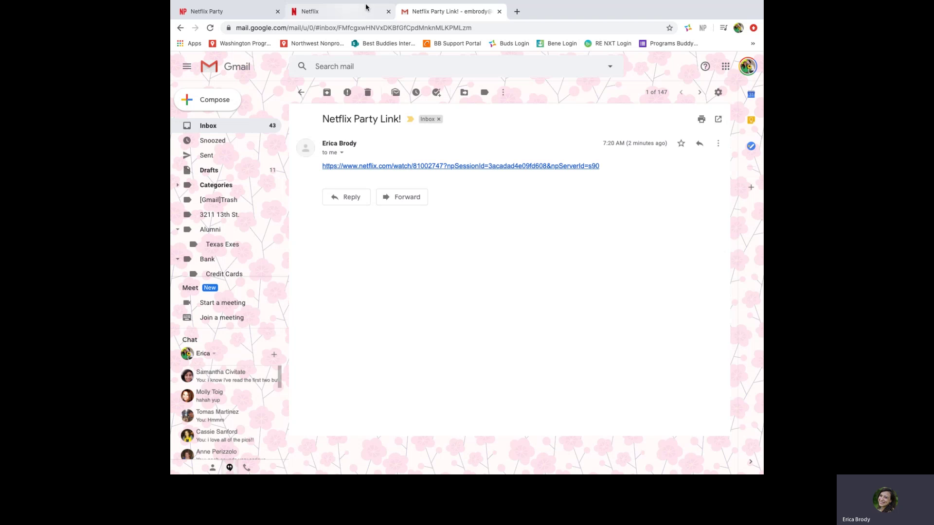
click(516, 11)
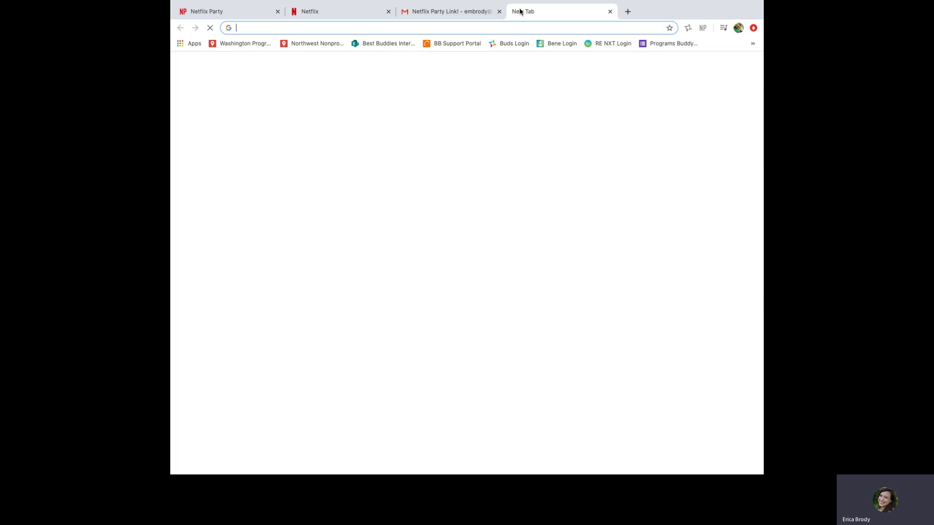
text(netflix.com)
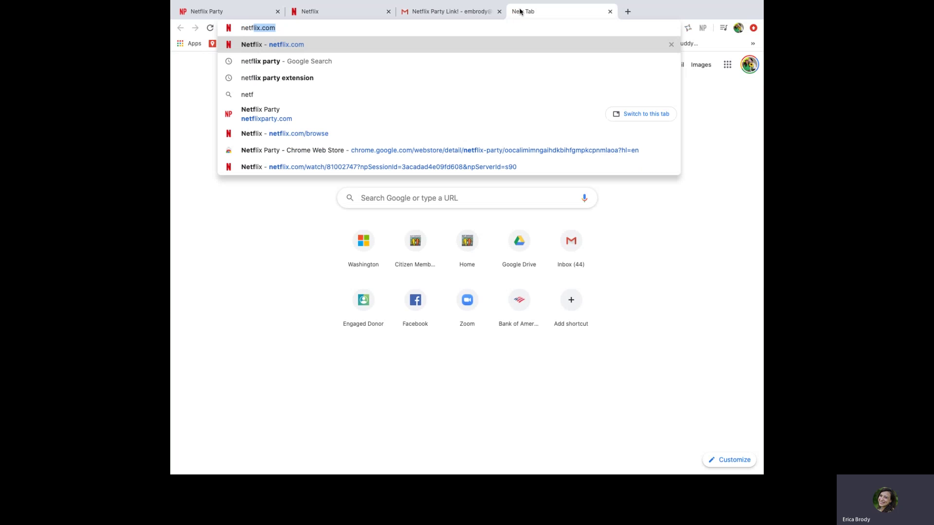
key(Return)
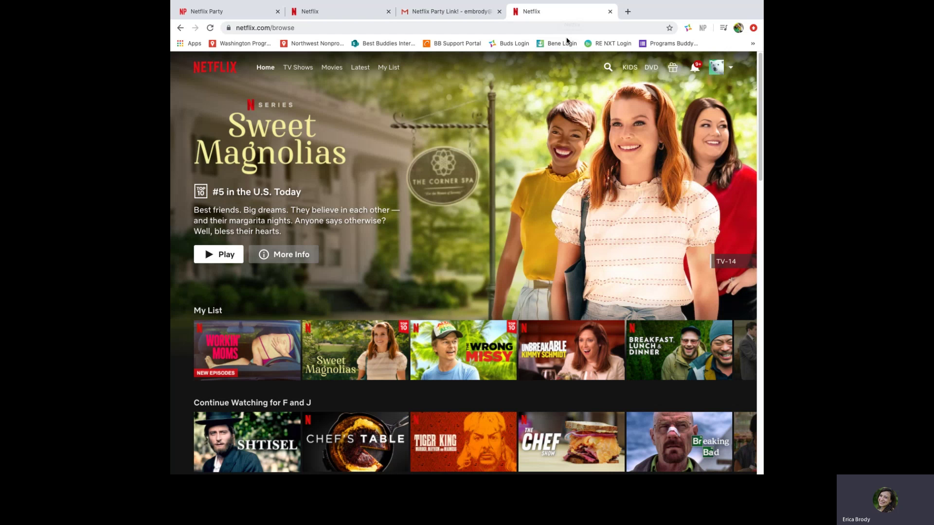
Return to the paused Spider-Man: Into the Spider-Verse tab with its Netflix Party chatroom.
mouse_move(716, 67)
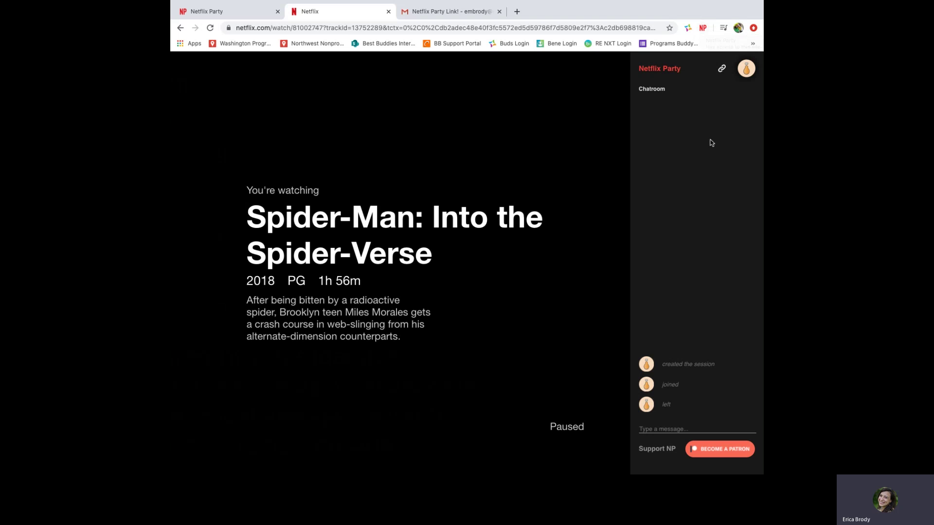
Enter the user's first name as the Netflix Party nickname, choose the pizza avatar, and save.
mouse_move(646, 140)
click(748, 70)
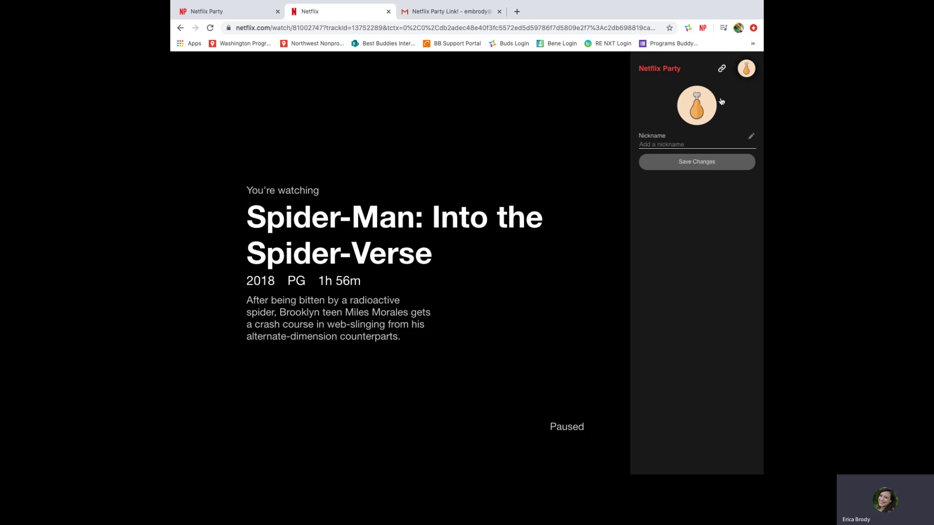
click(659, 143)
text(Erica)
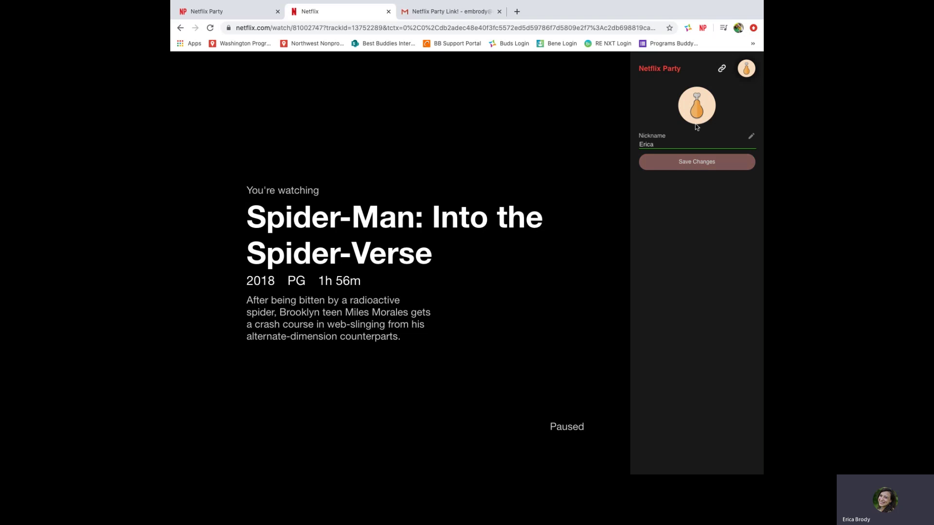
click(698, 106)
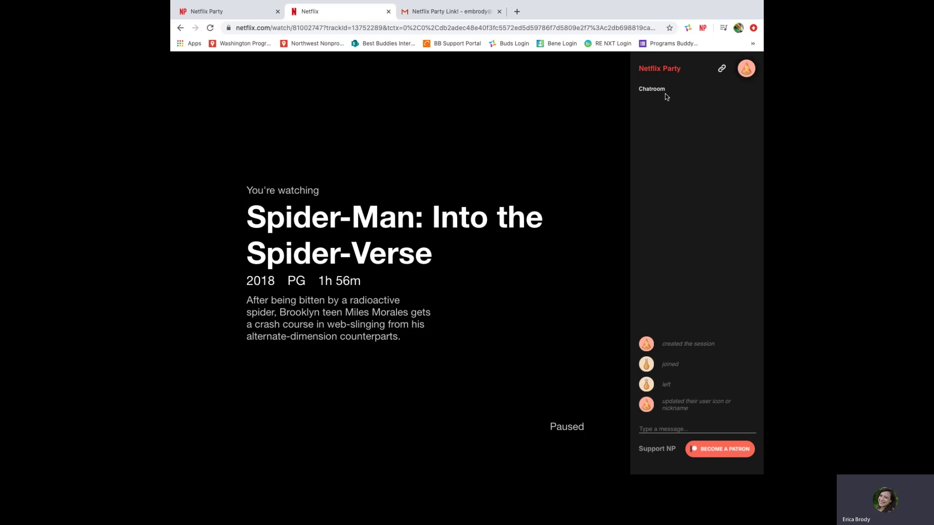
click(748, 72)
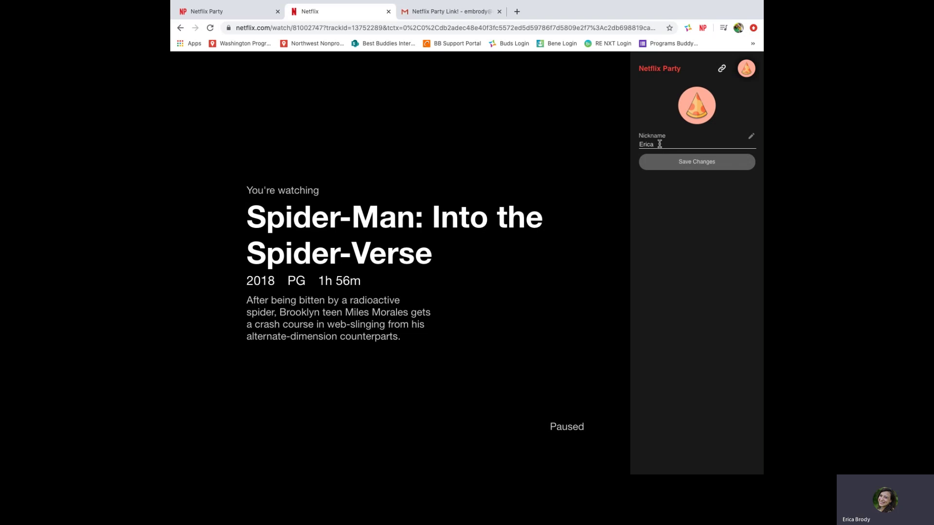
key(Return)
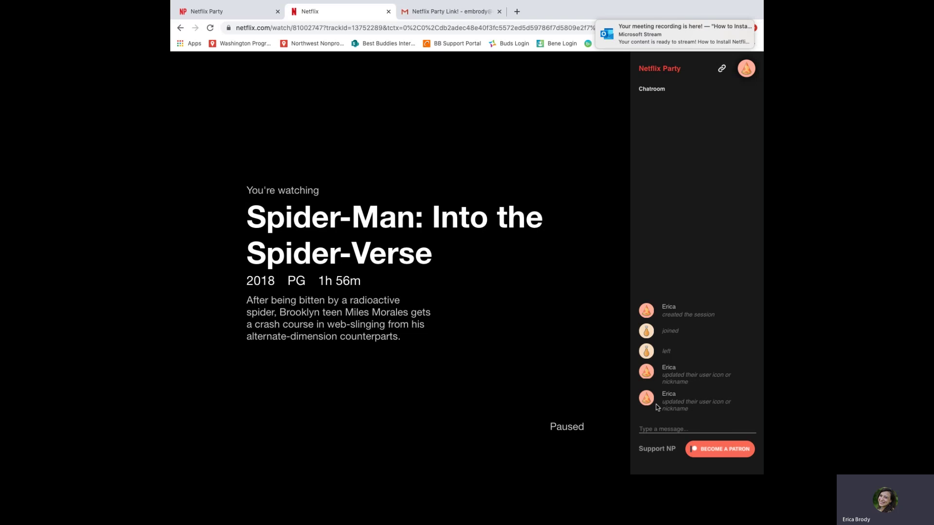
Send 'Hey guys! Excited to watch the movie with you!' from the chatroom message box.
click(660, 428)
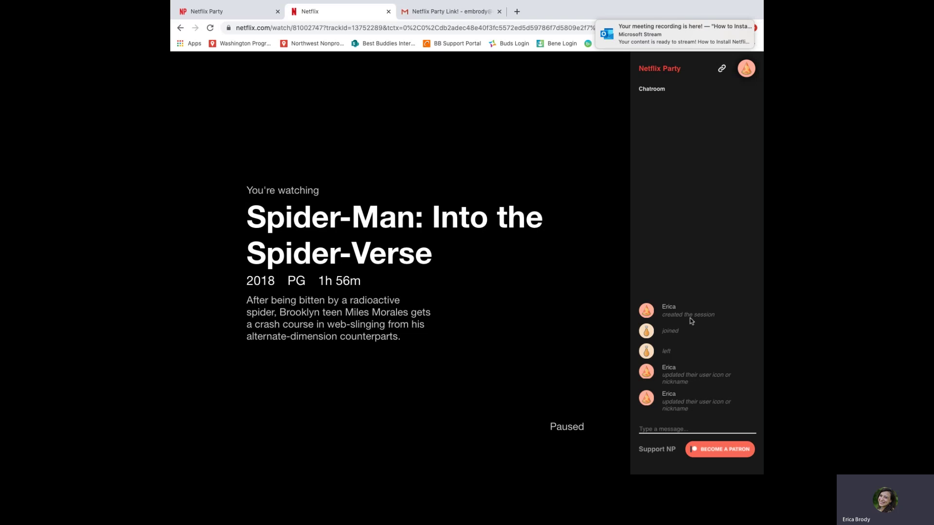
text(Hyt)
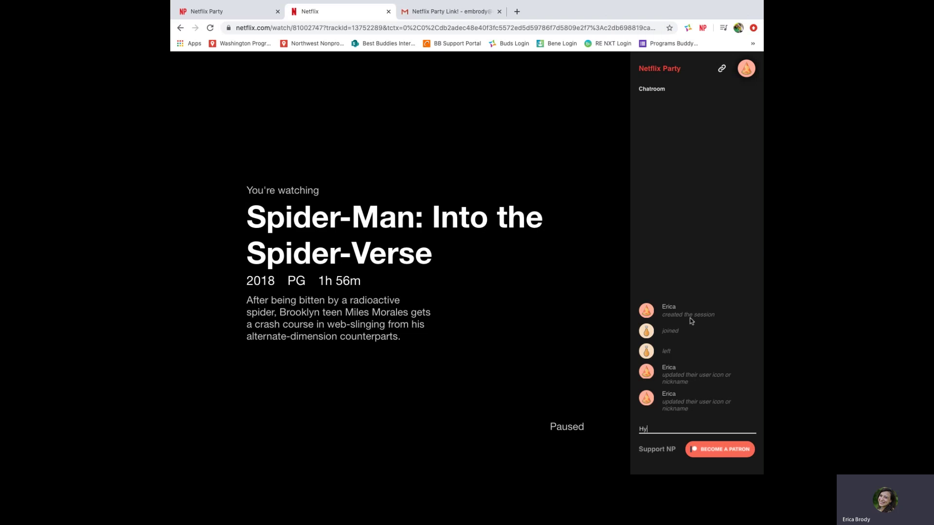
text(uys@)
text(ted to watch the)
text(movie with you!)
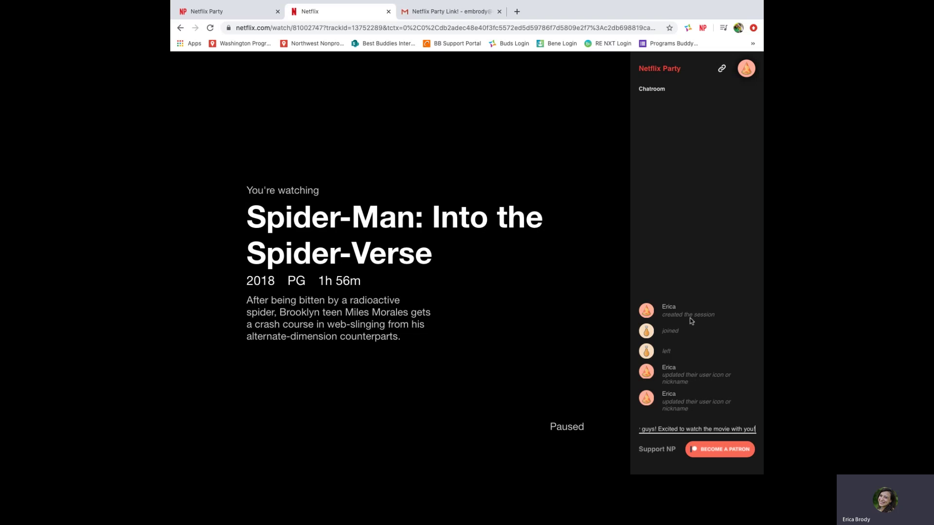
key(Return)
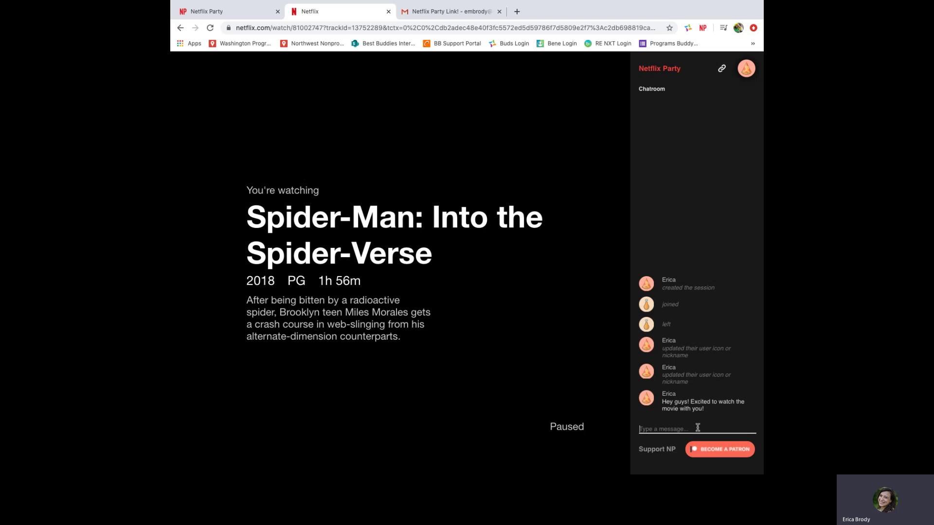